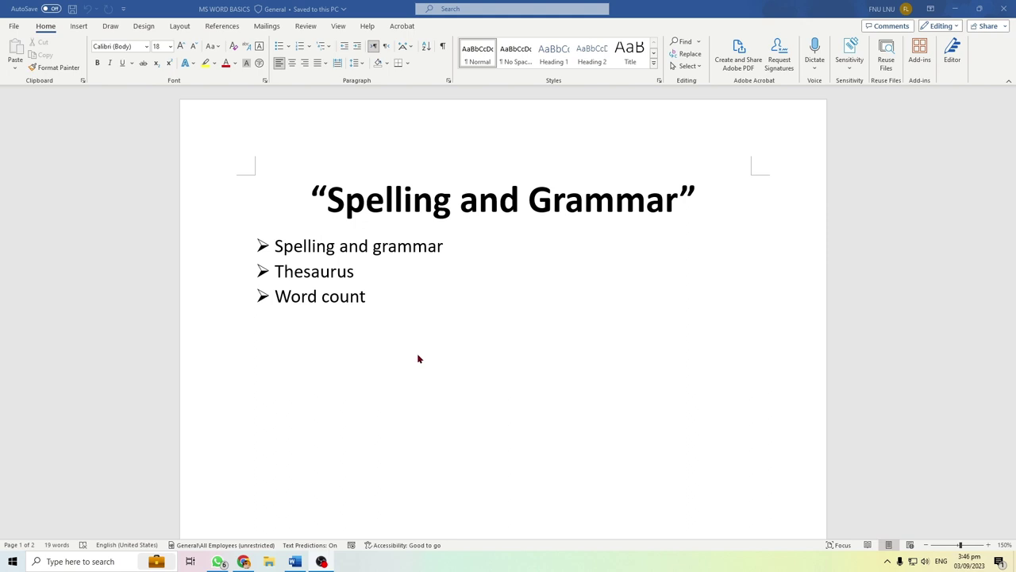
Scroll down to page 2's 'Spelling and grammar:' heading and the sentence 'Chaarity begains at hoome'.
{"action": "scroll", "coordinate": [419, 358], "scroll_direction": "down", "scroll_amount": 3}
{"action": "scroll", "coordinate": [418, 359], "scroll_direction": "down", "scroll_amount": 6}
{"action": "scroll", "coordinate": [419, 359], "scroll_direction": "down", "scroll_amount": 1}
{"action": "scroll", "coordinate": [419, 359], "scroll_direction": "down", "scroll_amount": 3}
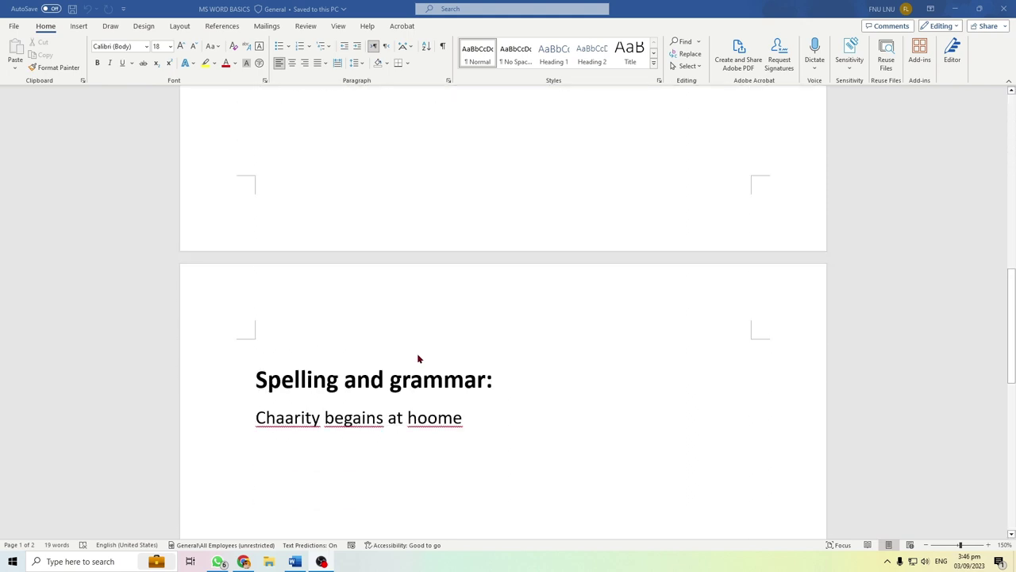
{"action": "scroll", "coordinate": [418, 359], "scroll_direction": "down", "scroll_amount": 2}
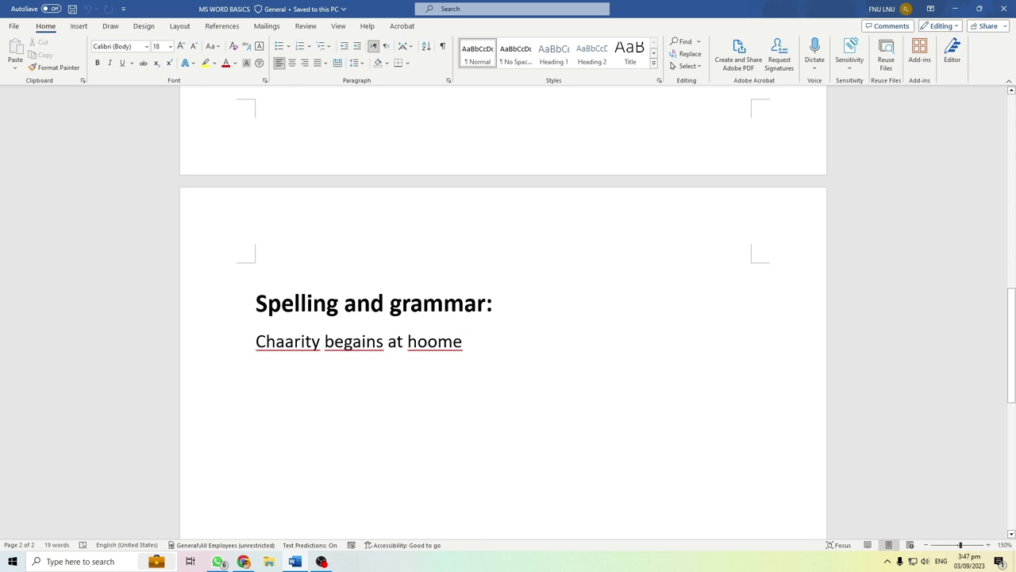
Check the spelling suggestions for 'Chaarity', then start the full Editor review with F7.
{"action": "right_click", "coordinate": [288, 348]}
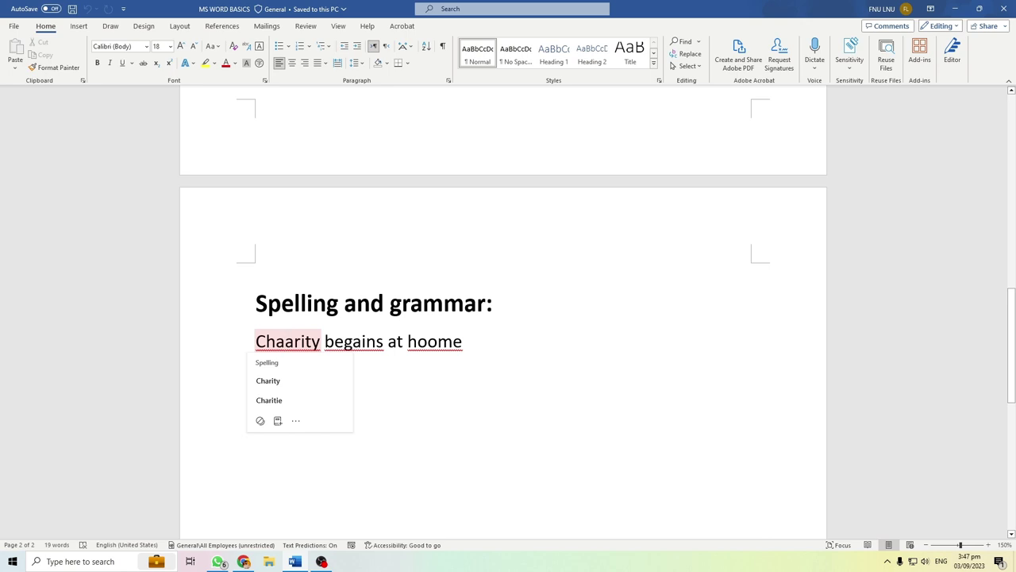
{"action": "key", "text": "F7"}
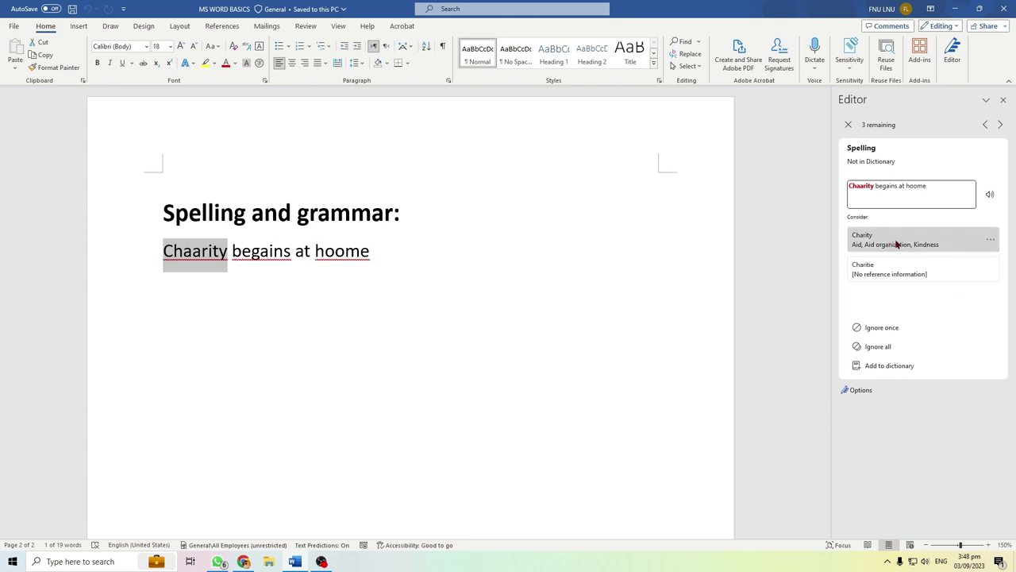
Change all 'Chaarity', 'begains' and 'hoome' to 'Charity', 'begins' and 'home'.
{"action": "left_click", "coordinate": [991, 242]}
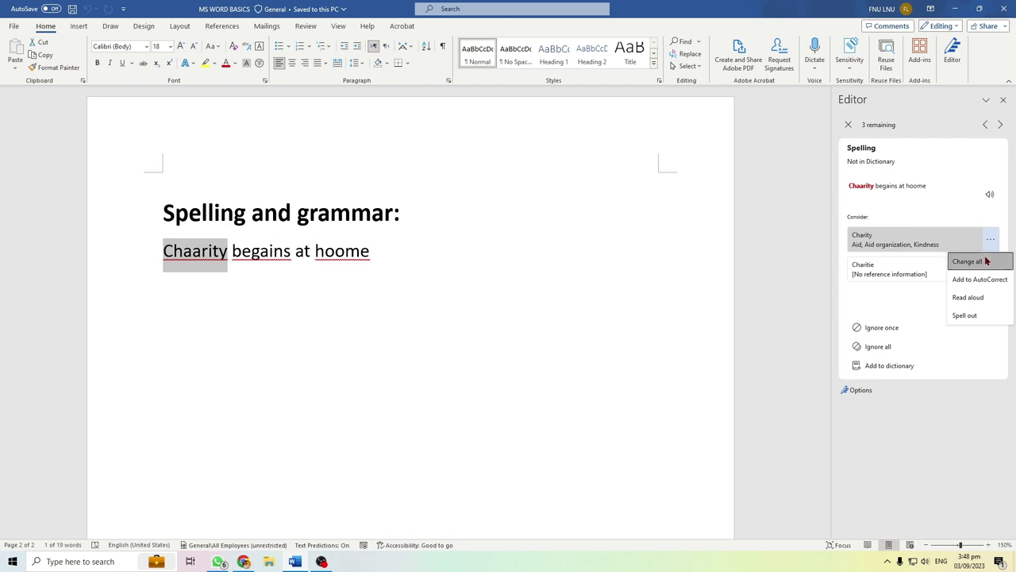
{"action": "left_click", "coordinate": [985, 260]}
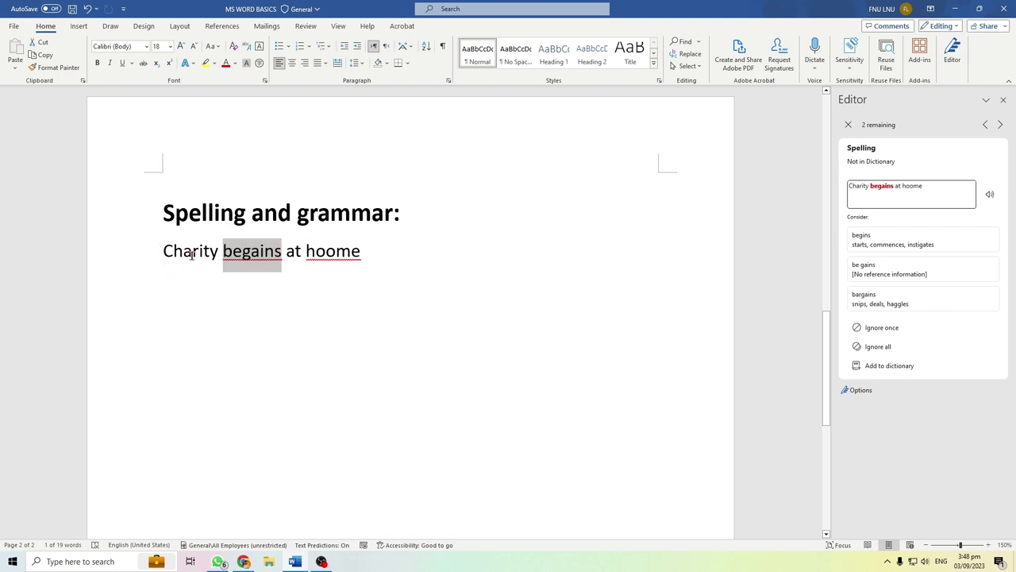
{"action": "left_click", "coordinate": [990, 240]}
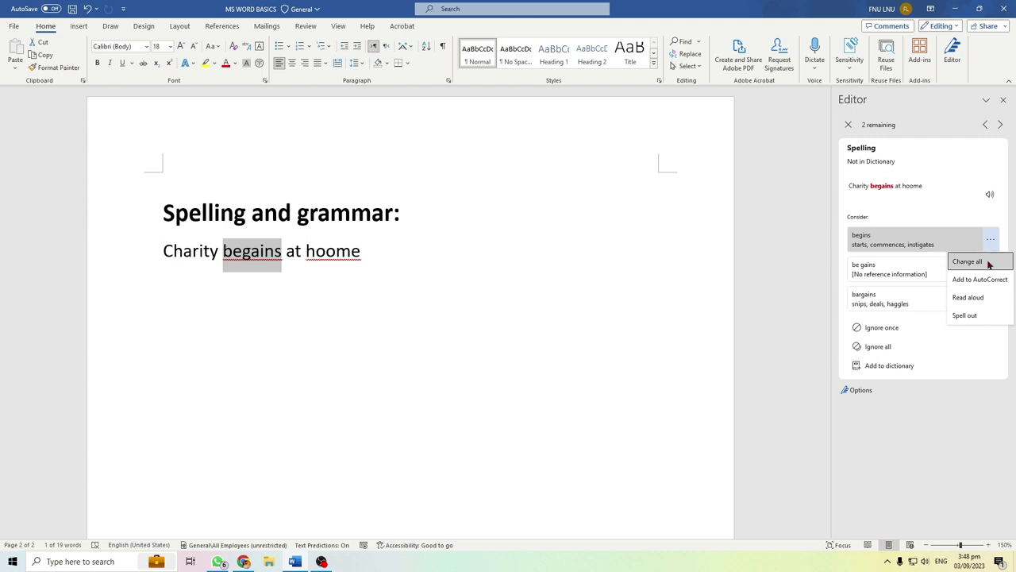
{"action": "left_click", "coordinate": [987, 261]}
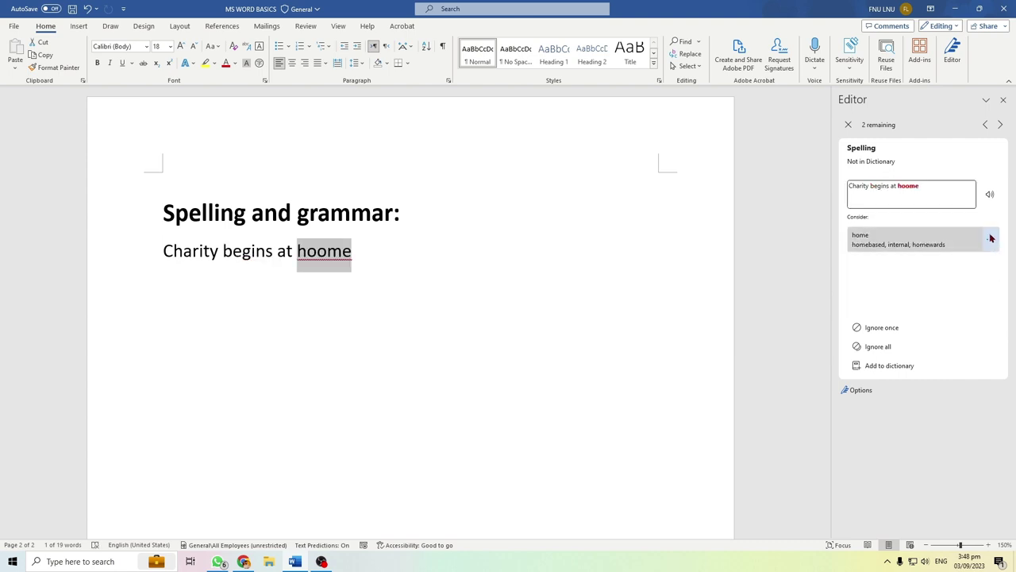
{"action": "left_click", "coordinate": [990, 239]}
{"action": "left_click", "coordinate": [987, 261]}
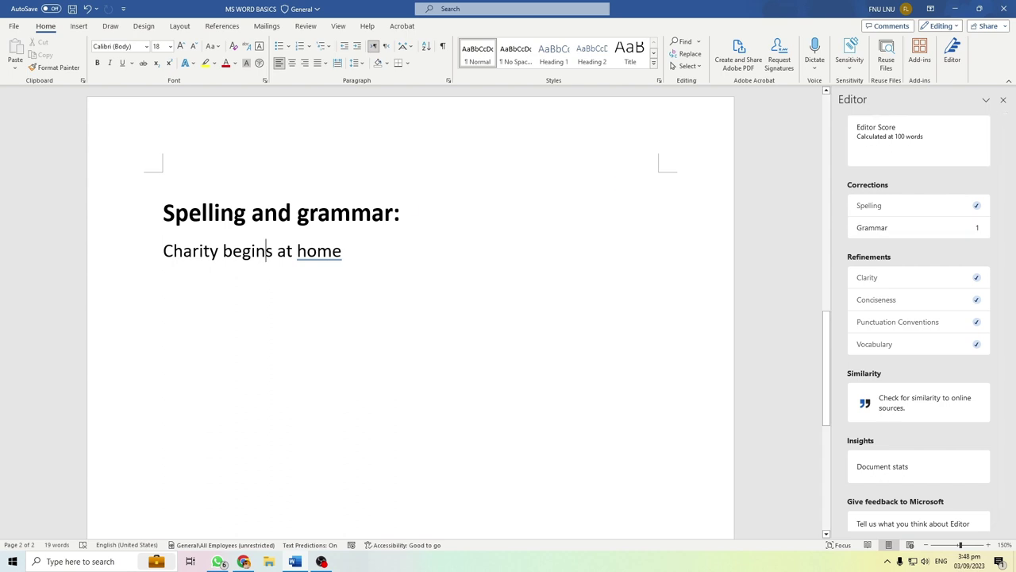
Select and deselect the corrected sentence, then bring up the Review tab's proofing tools.
{"action": "left_click_drag", "start_coordinate": [163, 251], "coordinate": [358, 252]}
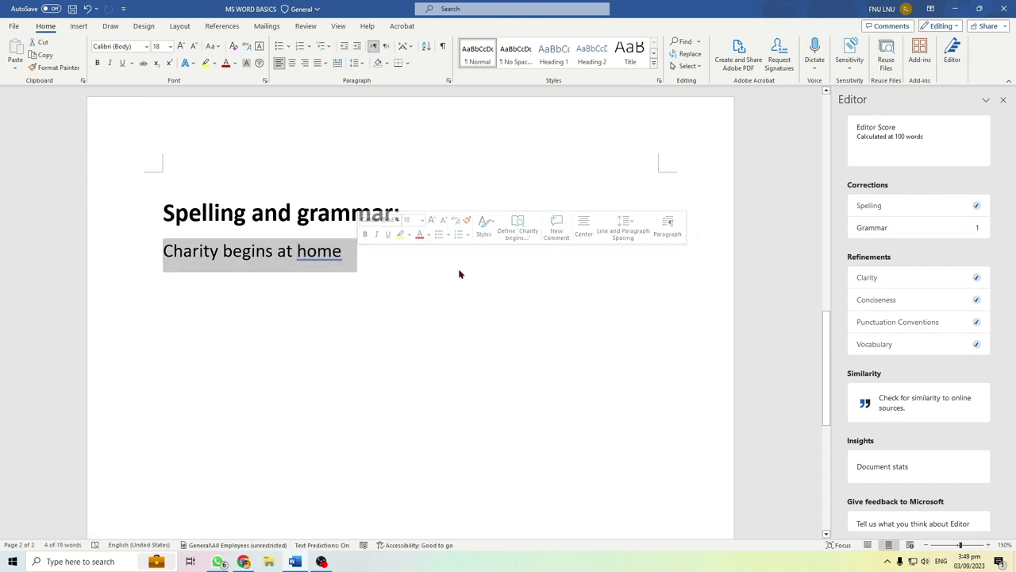
{"action": "key", "text": "Right"}
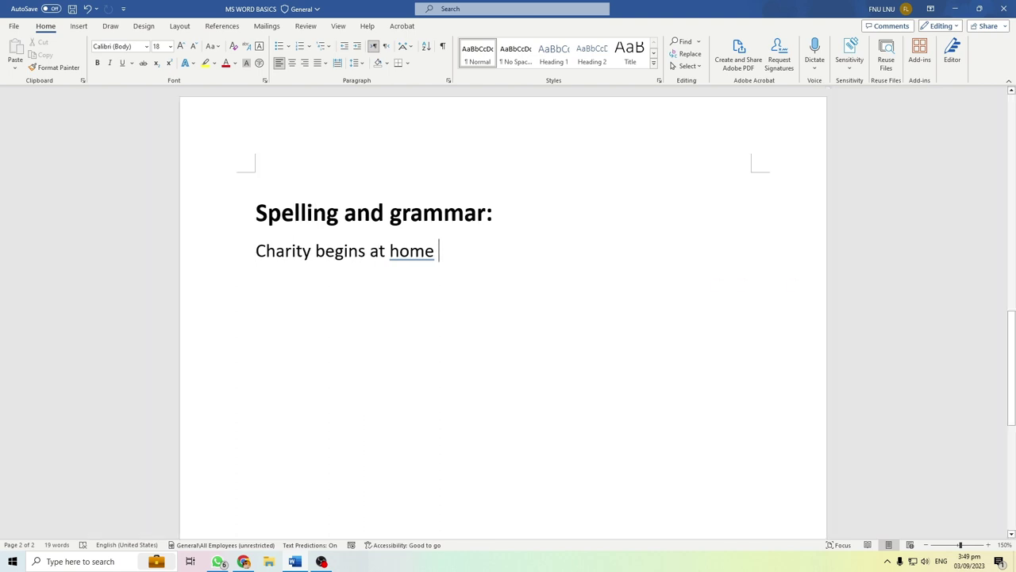
{"action": "left_click", "coordinate": [309, 26]}
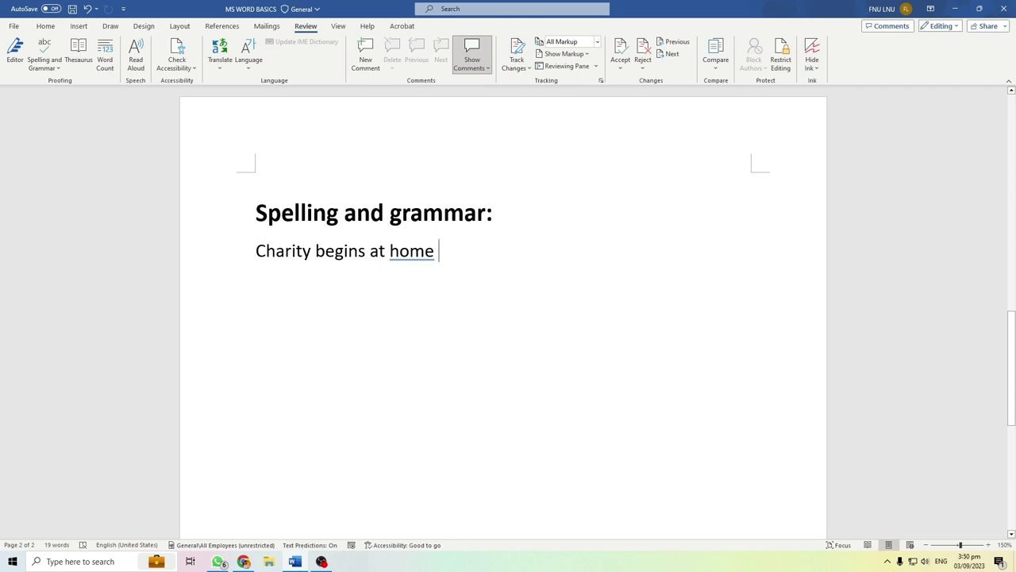
Look up Thesaurus synonyms for the selected word 'Charity' and expand the 'Assistance' entry's options.
{"action": "left_click_drag", "start_coordinate": [255, 251], "coordinate": [310, 251]}
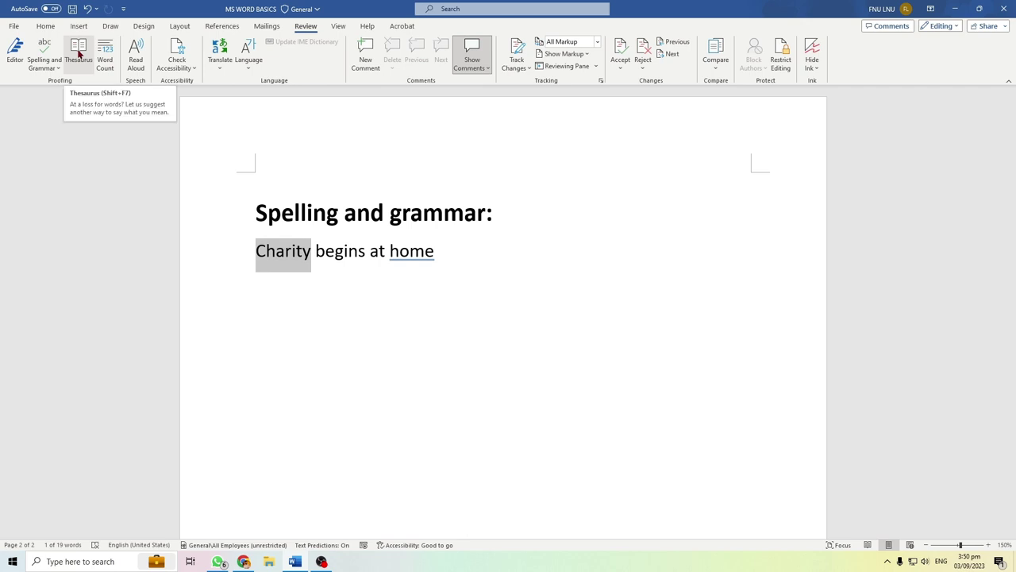
{"action": "left_click", "coordinate": [79, 52]}
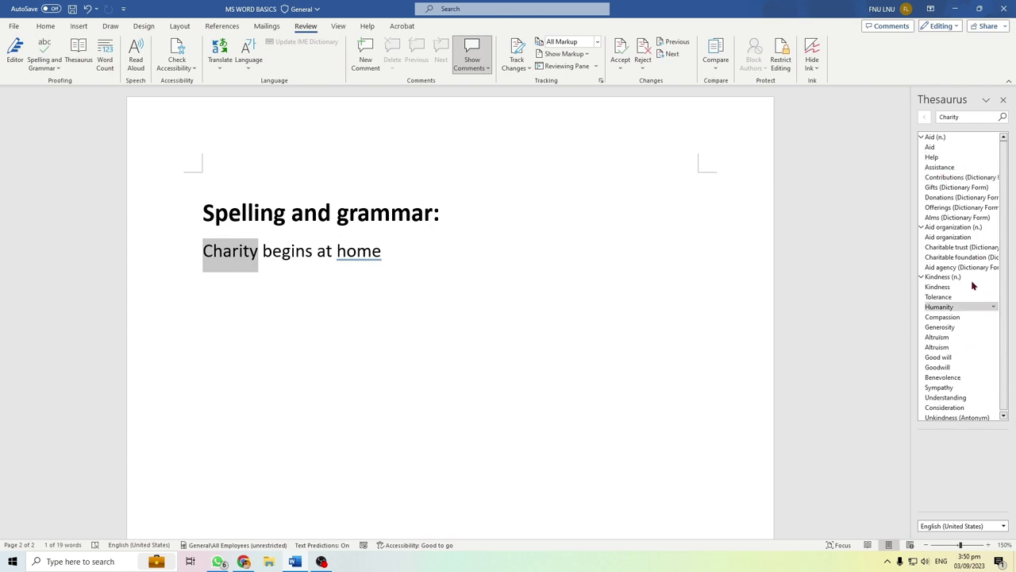
{"action": "scroll", "coordinate": [968, 239], "scroll_direction": "down", "scroll_amount": 1}
{"action": "scroll", "coordinate": [968, 234], "scroll_direction": "up", "scroll_amount": 1}
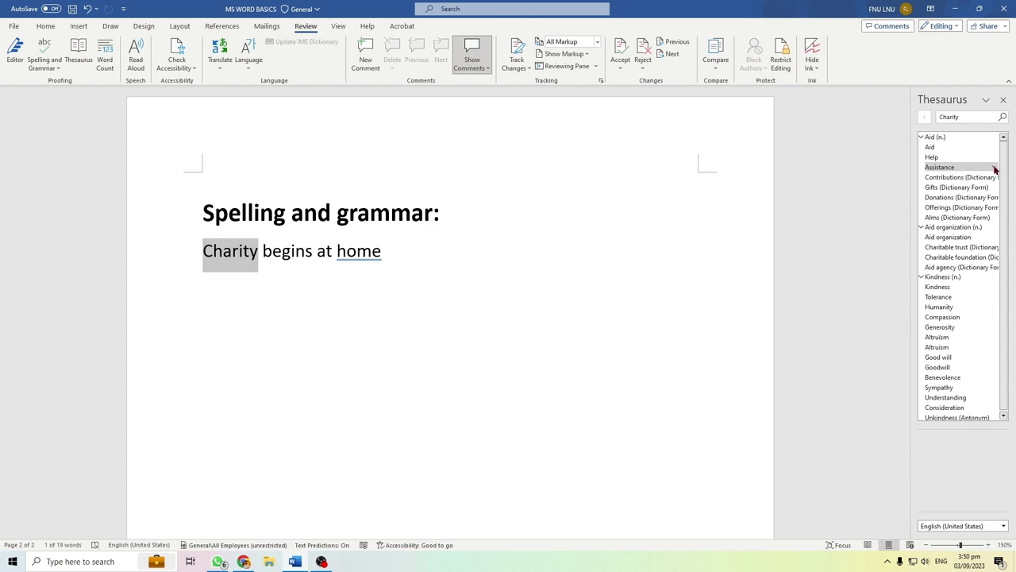
{"action": "left_click", "coordinate": [995, 170]}
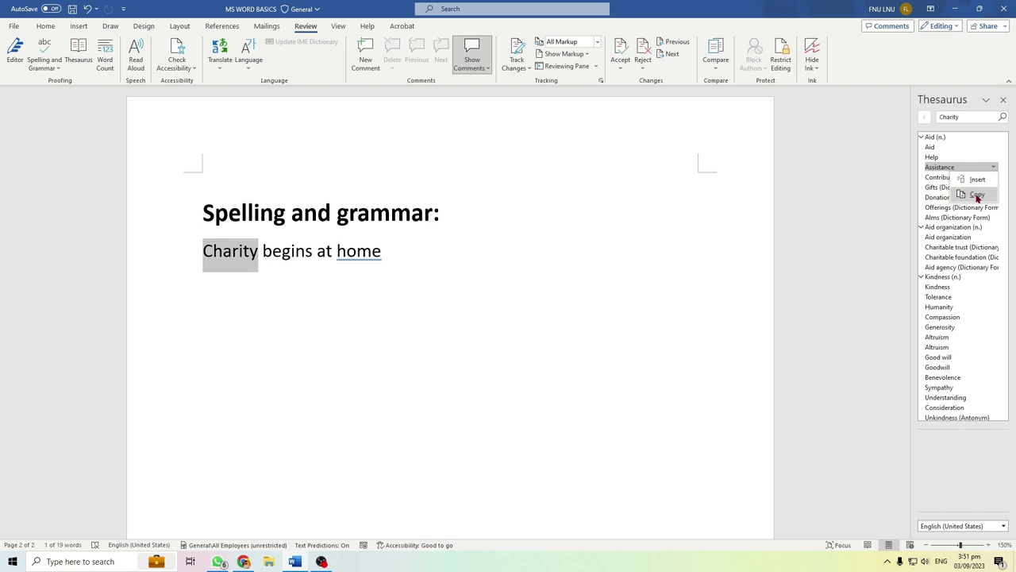
Insert 'Assistance' in place of 'Charity', then select and deselect the new word.
{"action": "left_click", "coordinate": [977, 179]}
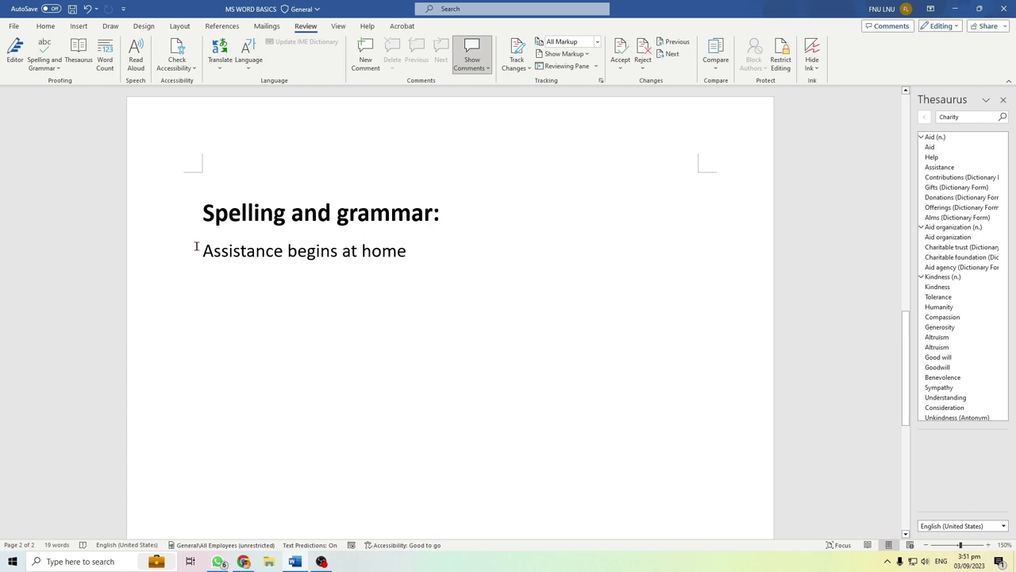
{"action": "left_click_drag", "start_coordinate": [196, 246], "coordinate": [283, 255]}
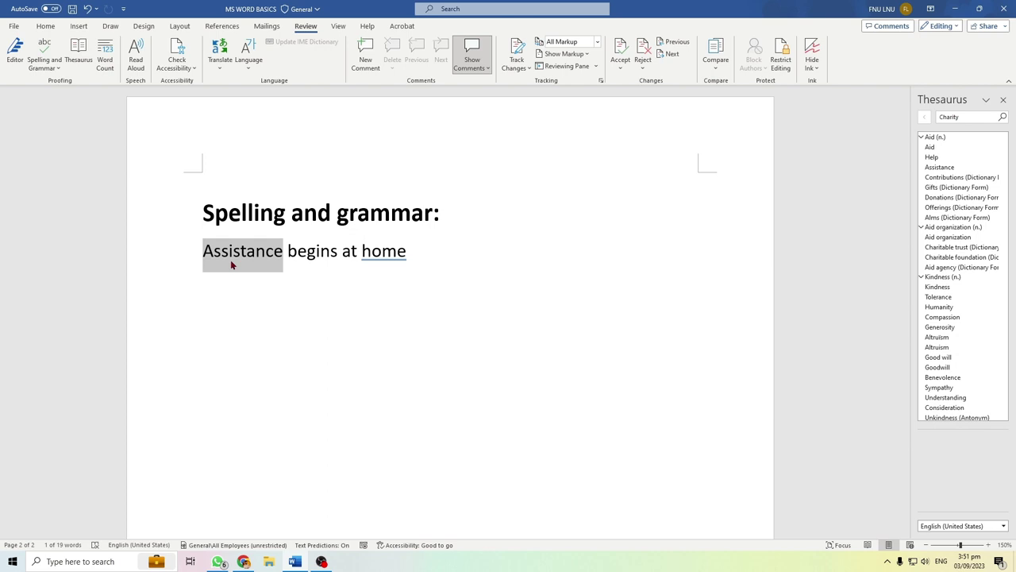
{"action": "scroll", "coordinate": [230, 260], "scroll_direction": "down", "scroll_amount": 1}
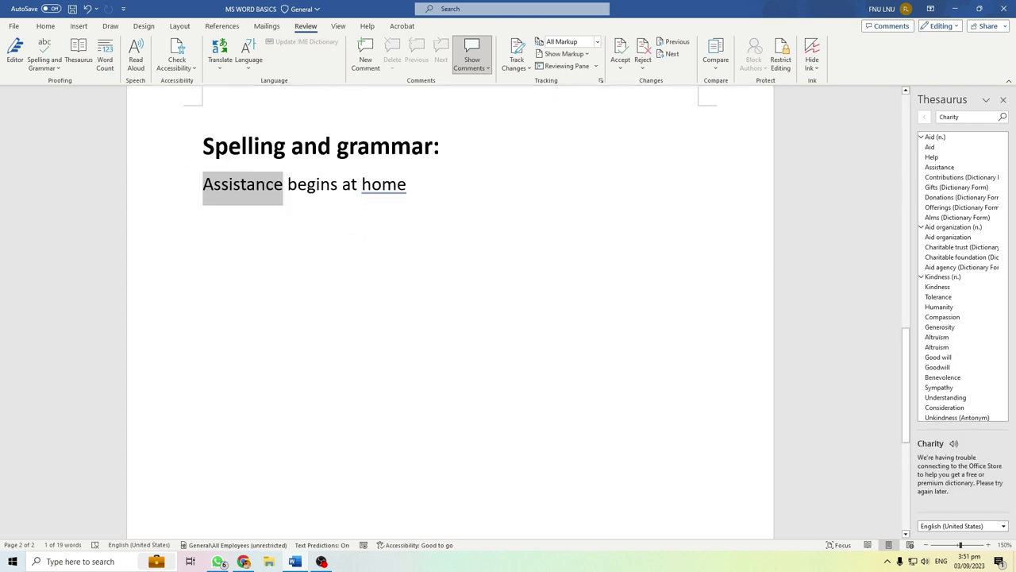
{"action": "left_click", "coordinate": [286, 184]}
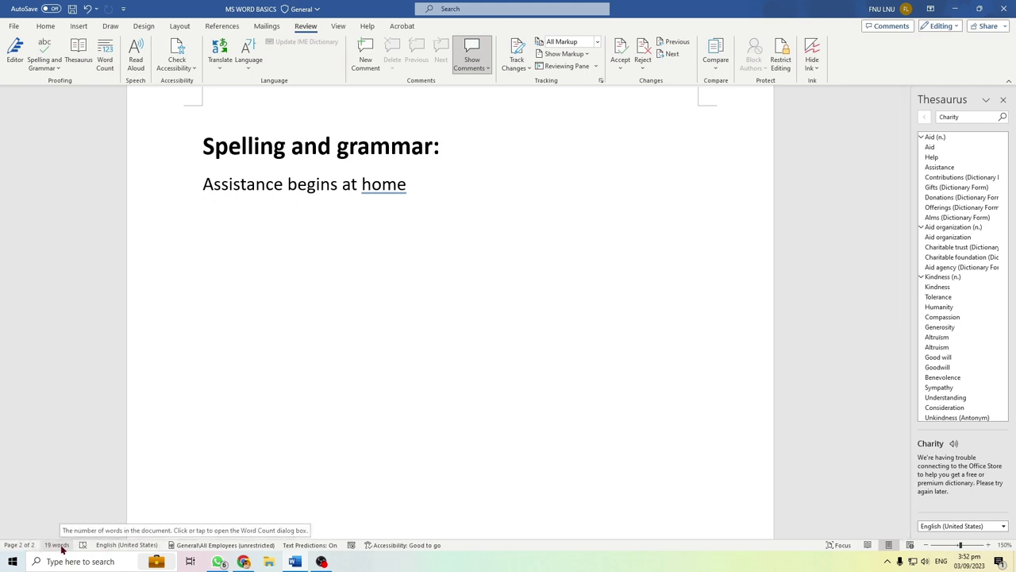
Show Word Count: 2 pages, 19 words, 100 characters without spaces, 115 with spaces.
{"action": "scroll", "coordinate": [59, 548], "scroll_direction": "up", "scroll_amount": 5}
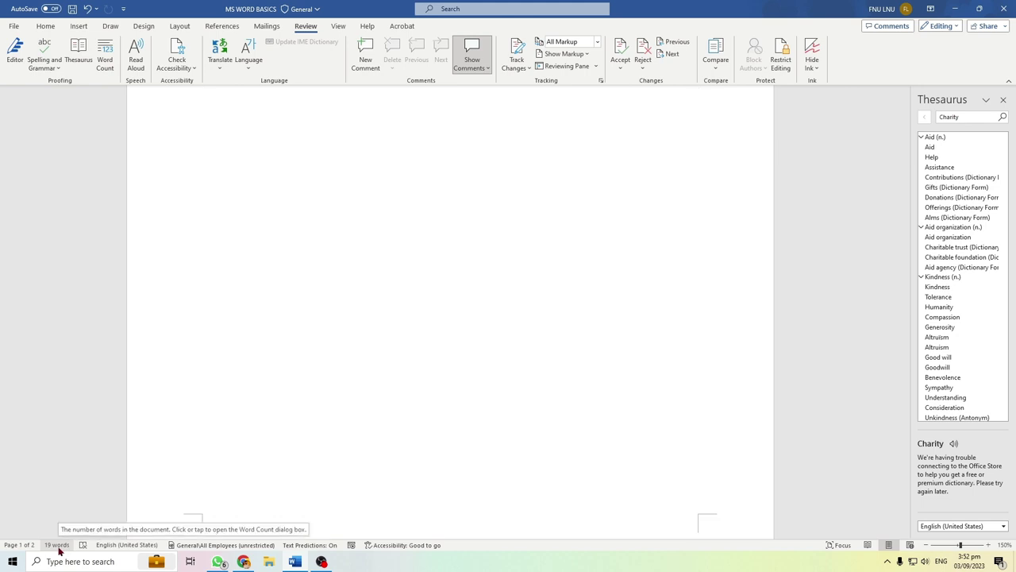
{"action": "scroll", "coordinate": [135, 422], "scroll_direction": "up", "scroll_amount": 5}
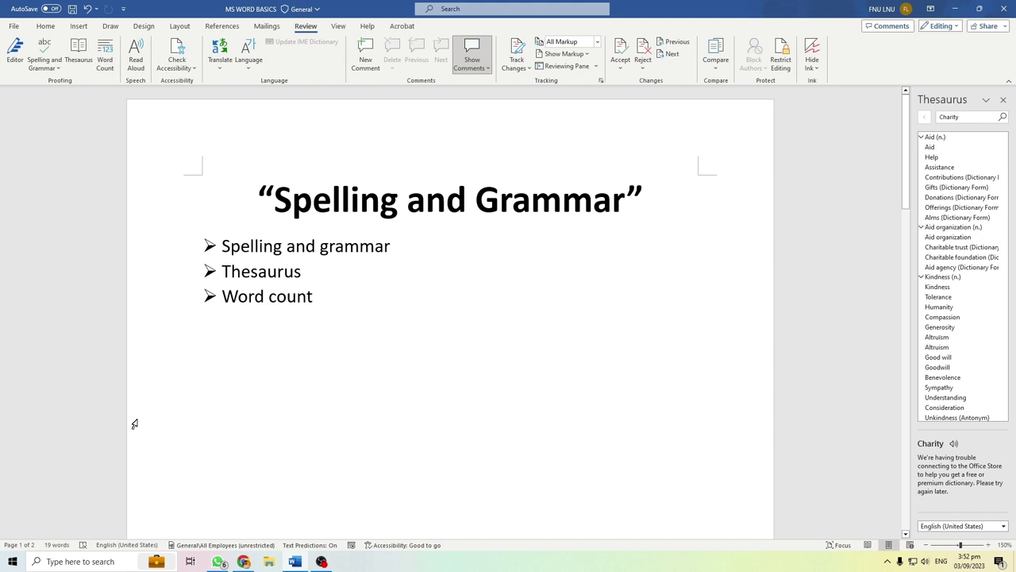
{"action": "left_click", "coordinate": [105, 63]}
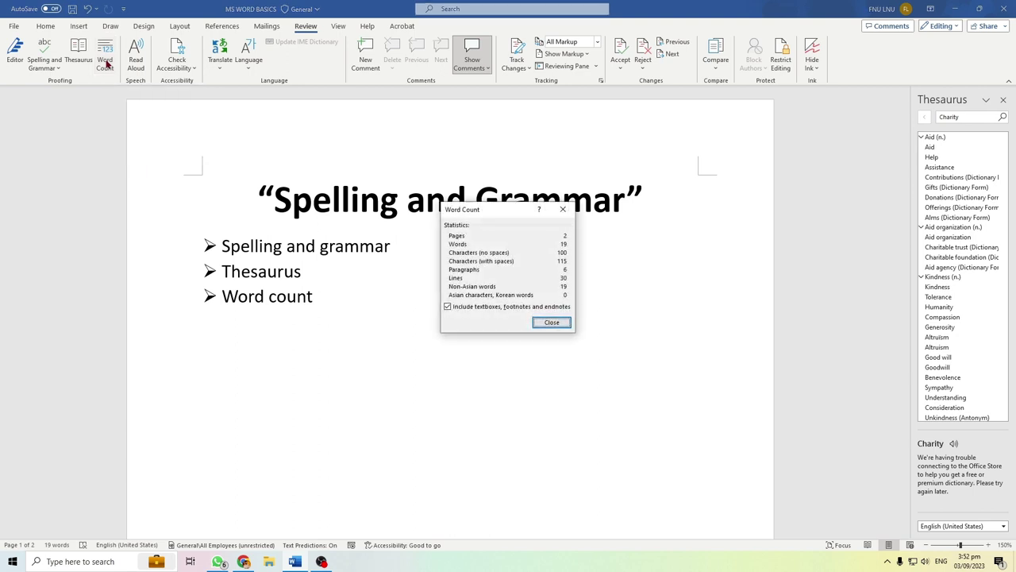